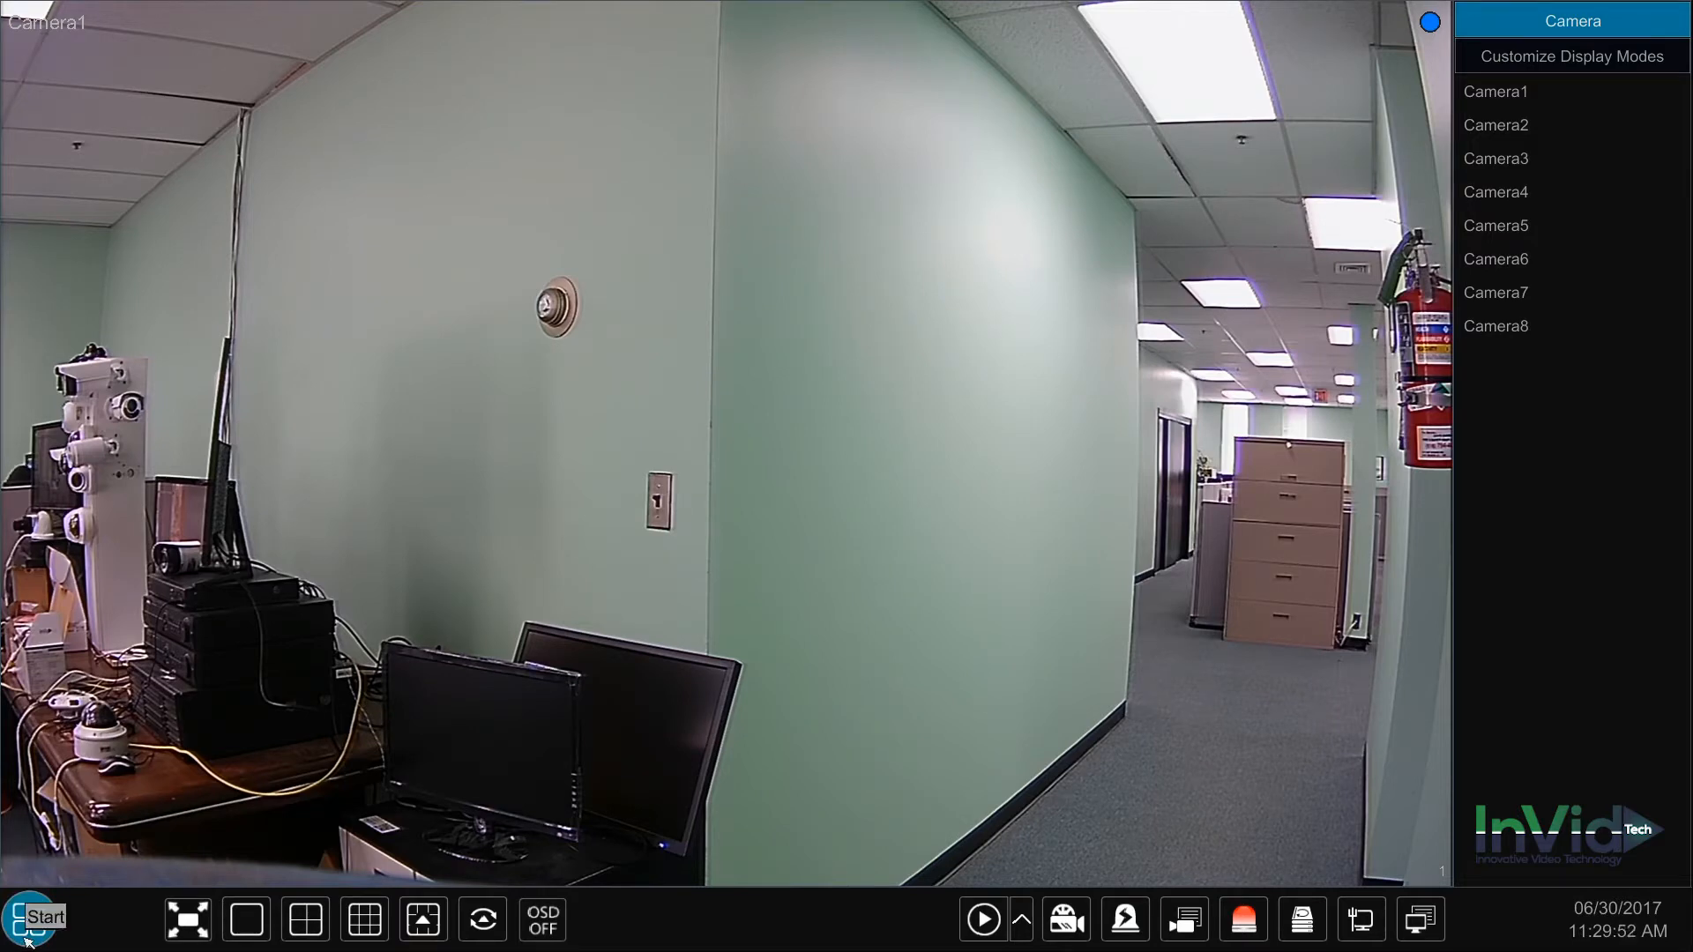
Step: Reach the Network TCP/IP settings from the start menu's device settings overview
{"action": "left_click", "coordinate": [49, 926]}
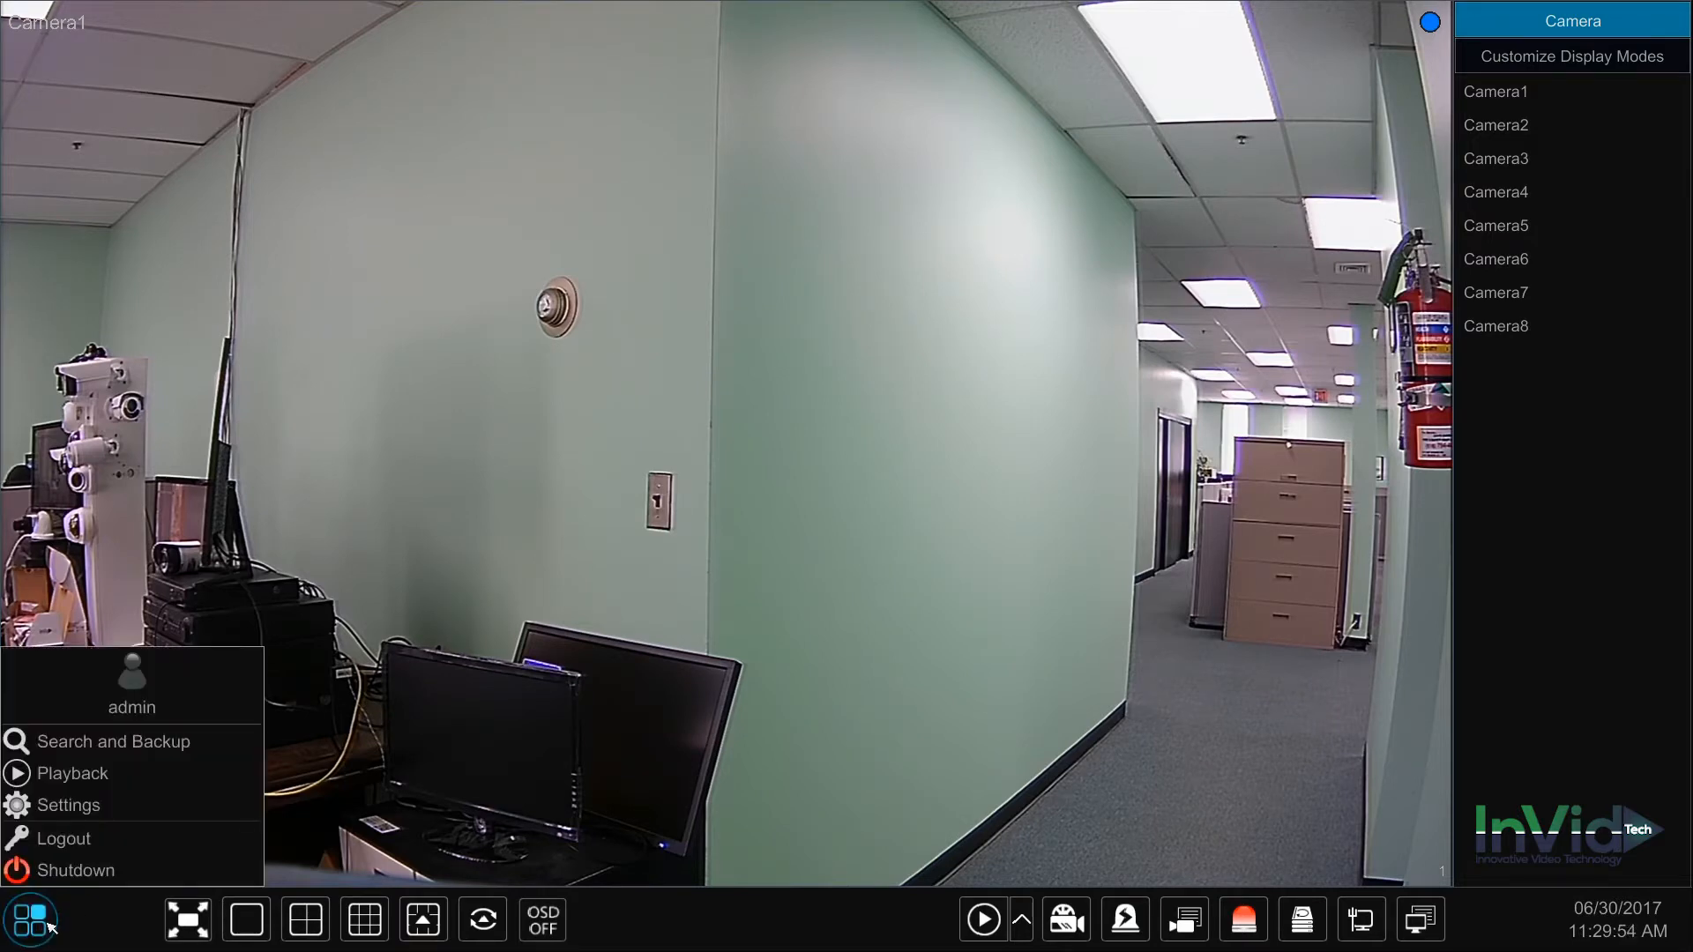
{"action": "left_click", "coordinate": [87, 808]}
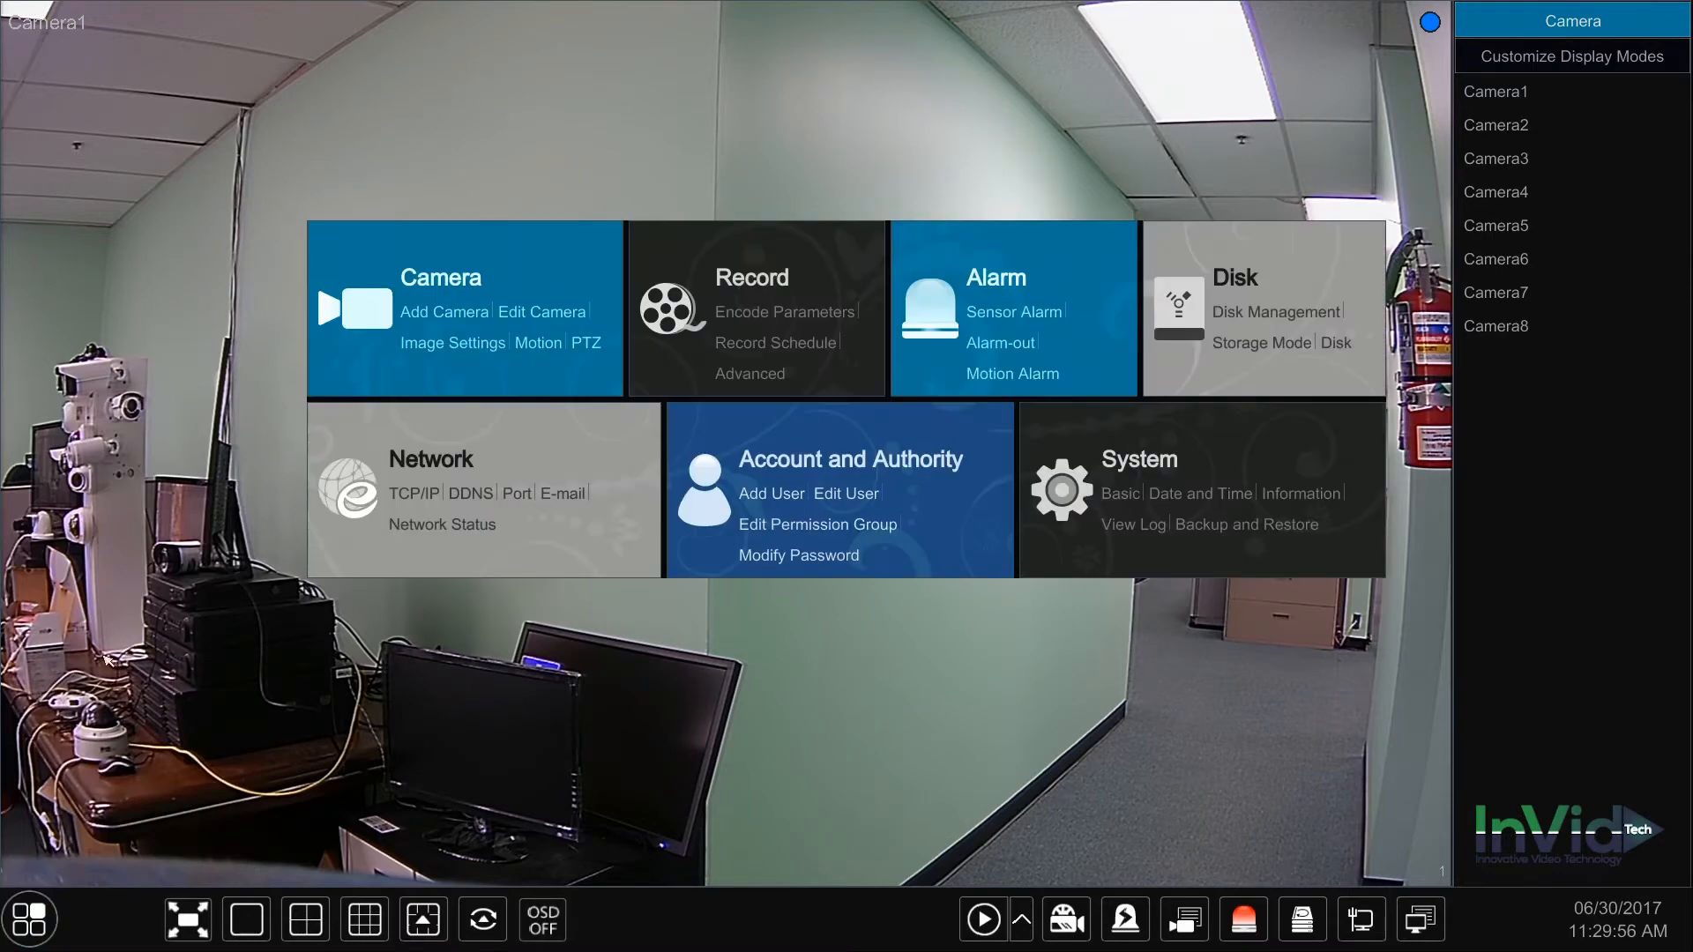
{"action": "left_click", "coordinate": [435, 472]}
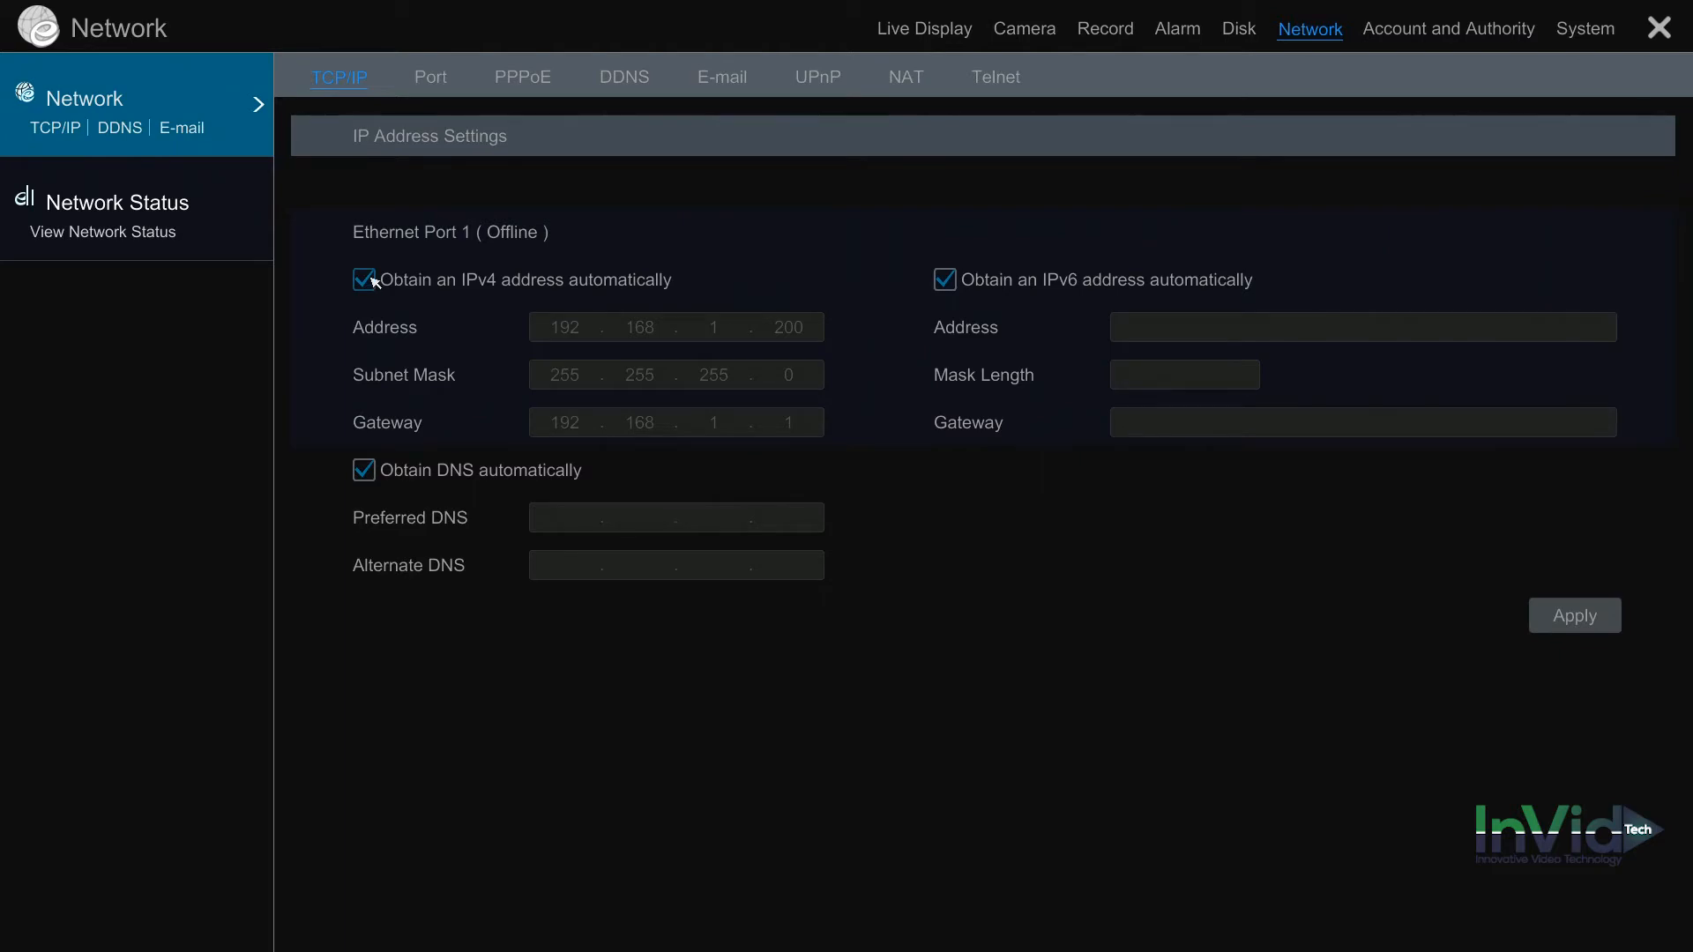
Step: Switch IPv4 to manual, keeping 192.168.1.200 / 255.255.255.0 / gateway 192.168.1.1, and select Preferred DNS
{"action": "left_click", "coordinate": [365, 280]}
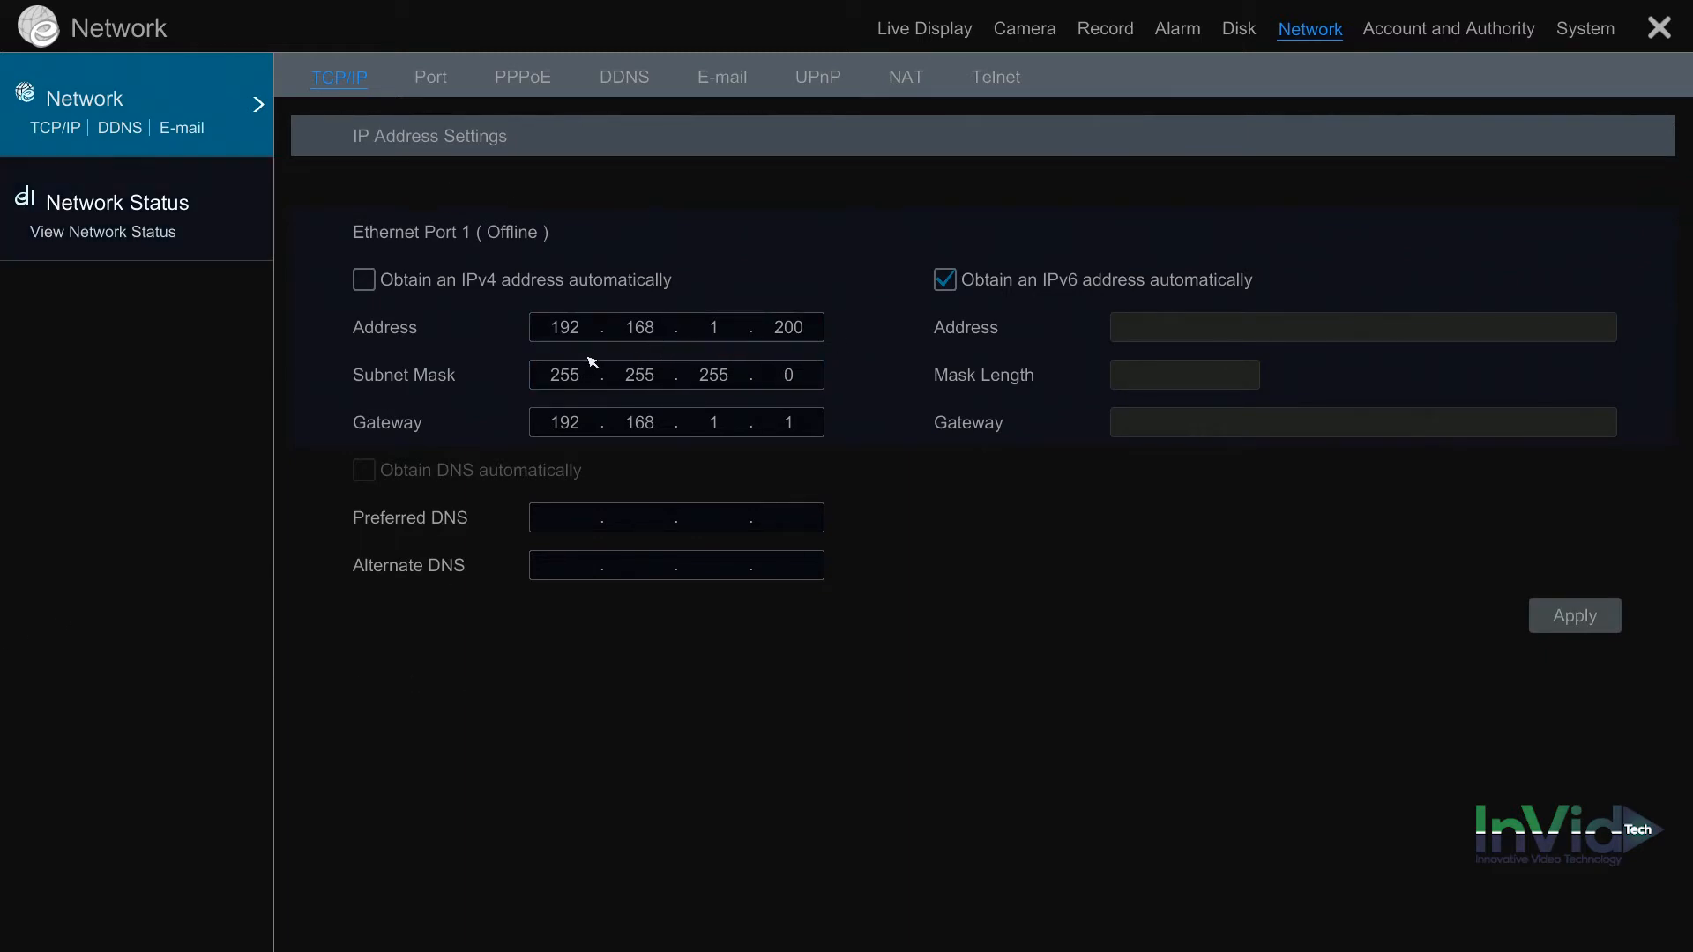
{"action": "left_click", "coordinate": [613, 376]}
{"action": "left_click", "coordinate": [582, 517]}
Step: Enter 8.8.8.8 as the Preferred DNS on the keypad, correcting mistyped digits
{"action": "left_click", "coordinate": [582, 525]}
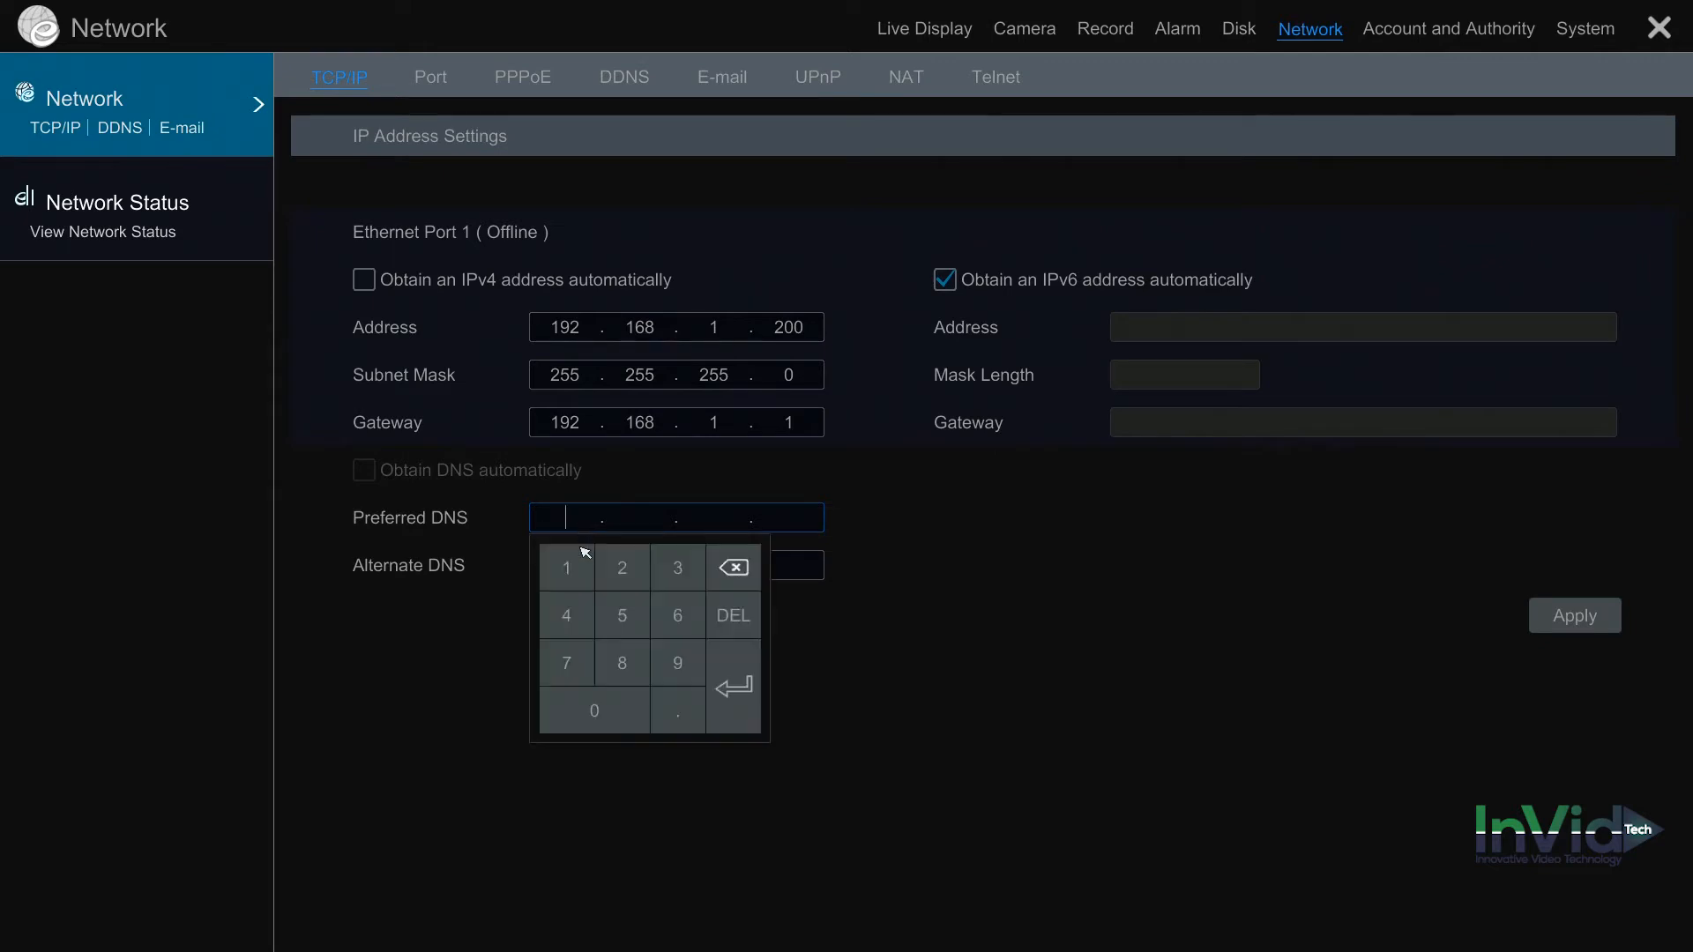
{"action": "left_click", "coordinate": [623, 663]}
{"action": "left_click", "coordinate": [634, 669]}
{"action": "left_click", "coordinate": [680, 718]}
{"action": "left_click", "coordinate": [622, 675]}
{"action": "left_click", "coordinate": [684, 714]}
{"action": "left_click", "coordinate": [632, 668]}
{"action": "left_click", "coordinate": [631, 669]}
{"action": "left_click", "coordinate": [731, 567]}
{"action": "left_click", "coordinate": [732, 567]}
{"action": "left_click", "coordinate": [686, 714]}
{"action": "left_click", "coordinate": [625, 672]}
{"action": "left_click", "coordinate": [626, 673]}
{"action": "left_click", "coordinate": [734, 568]}
{"action": "left_click", "coordinate": [736, 714]}
Step: Enter 8.8.4.4 as the Alternate DNS and apply the static IPv4 and DNS settings
{"action": "left_click", "coordinate": [579, 570]}
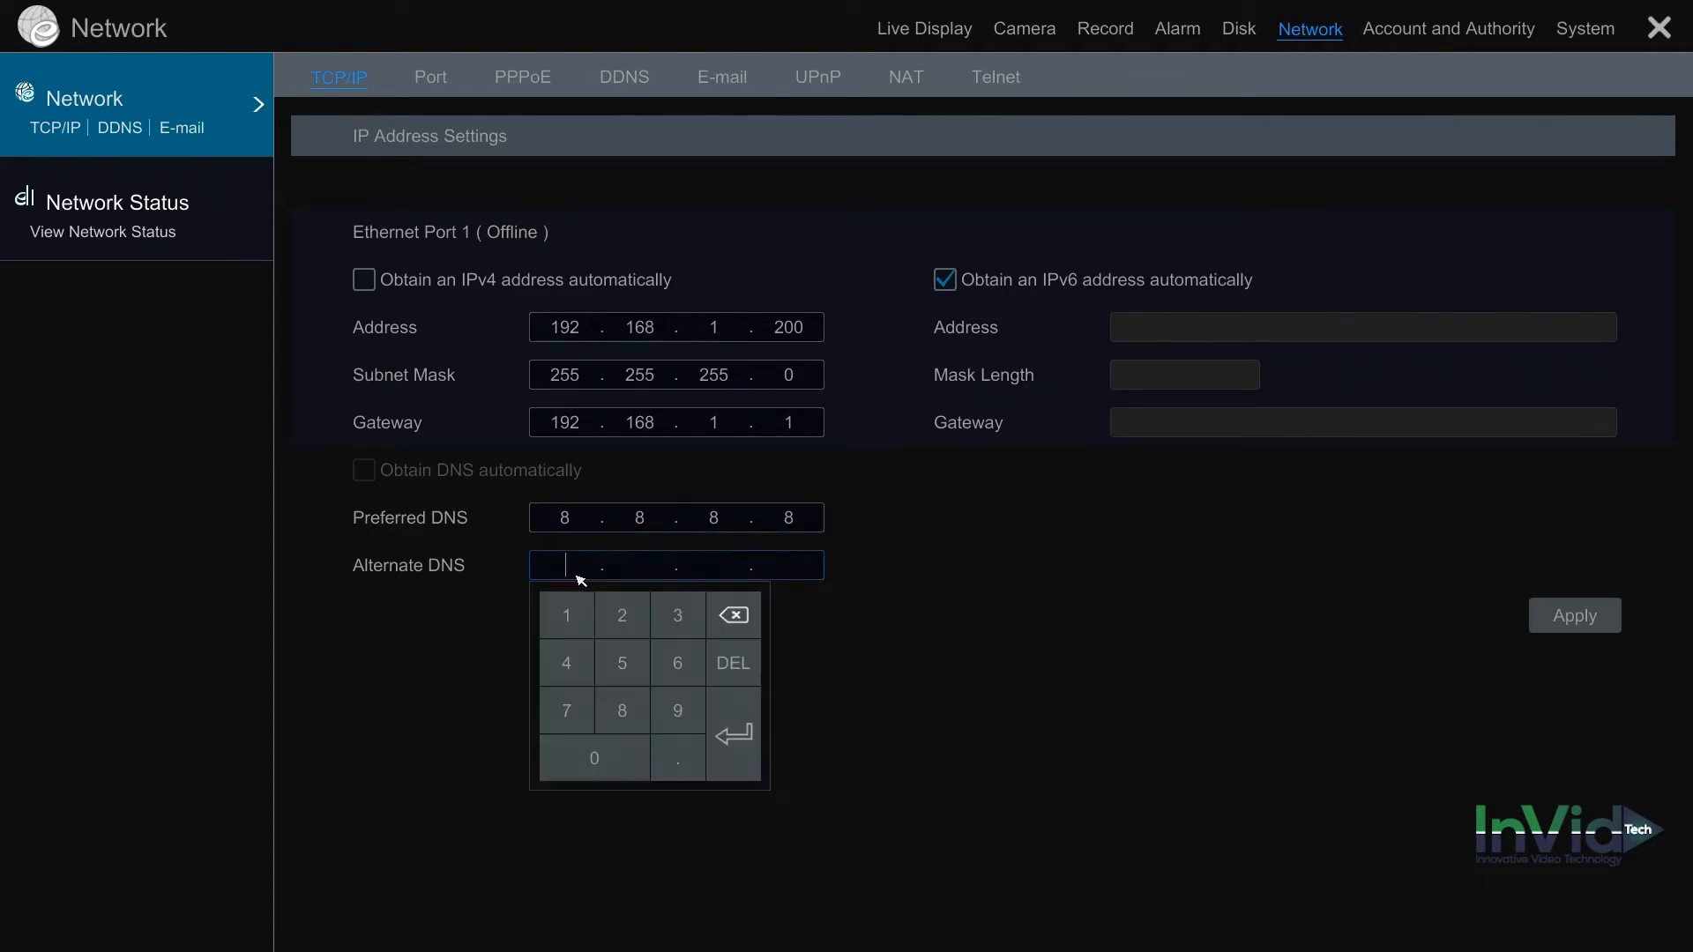
{"action": "left_click", "coordinate": [617, 727]}
{"action": "left_click", "coordinate": [695, 754]}
{"action": "left_click", "coordinate": [623, 708]}
{"action": "left_click", "coordinate": [668, 758]}
{"action": "left_click", "coordinate": [586, 678]}
{"action": "left_click", "coordinate": [689, 762]}
{"action": "left_click", "coordinate": [567, 671]}
{"action": "left_click", "coordinate": [747, 740]}
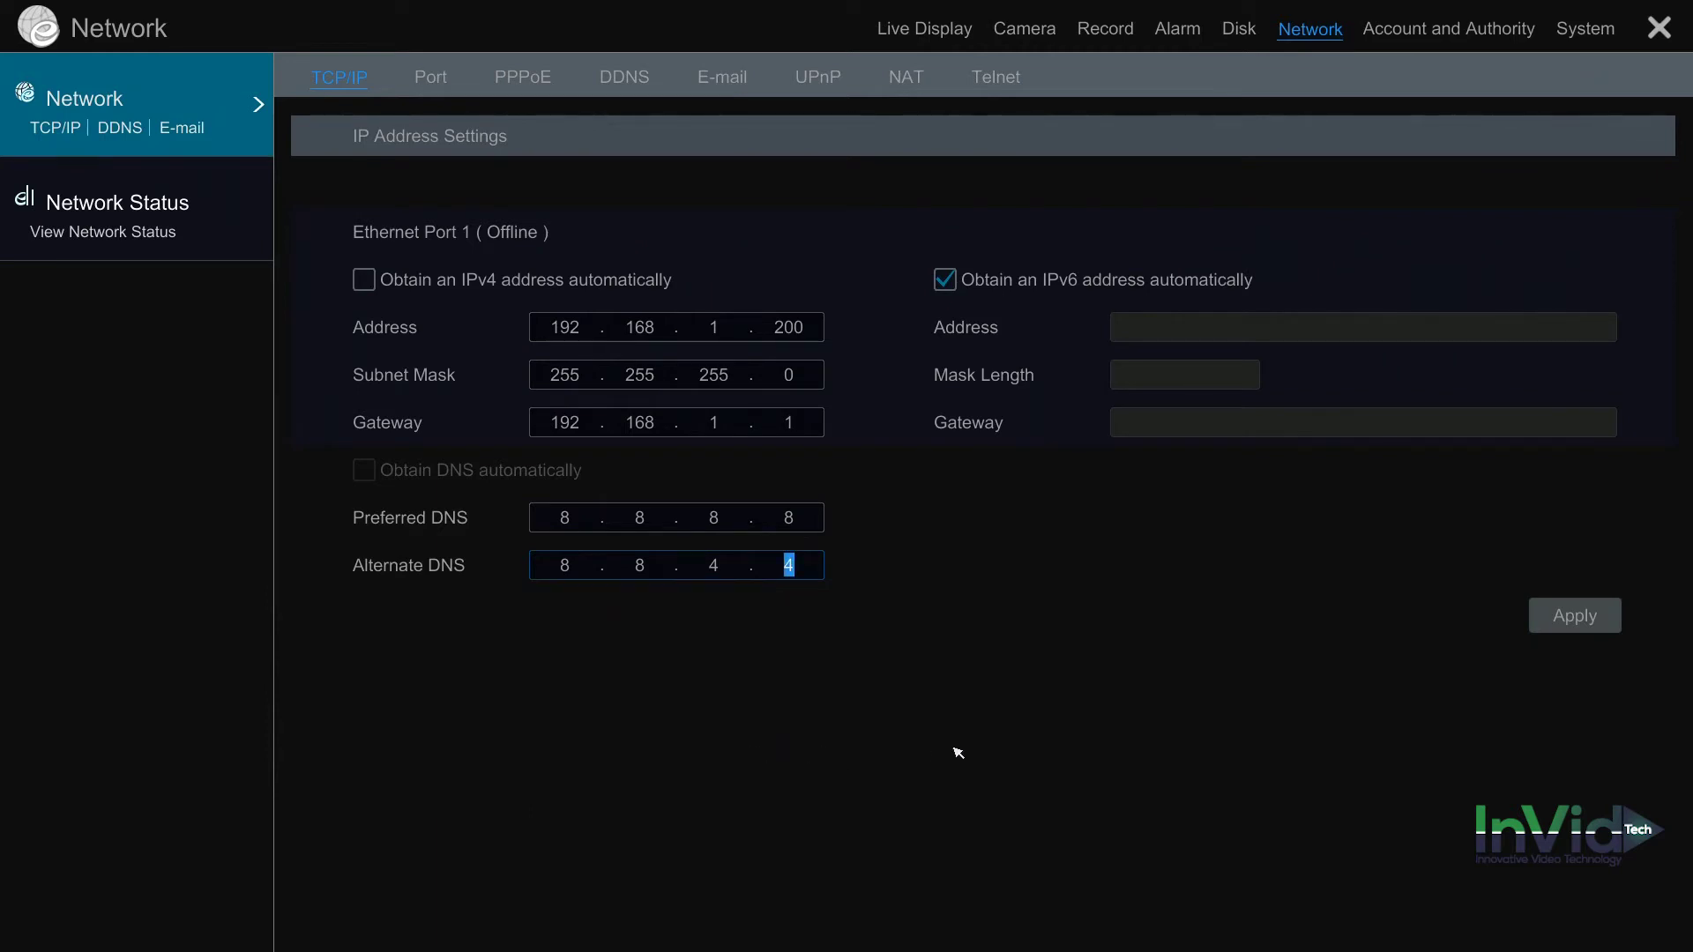
{"action": "left_click", "coordinate": [1551, 622]}
Step: Show the Port settings (HTTP 80, server 6036, RTSP 554) and select the HTTP Port value
{"action": "left_click", "coordinate": [447, 82]}
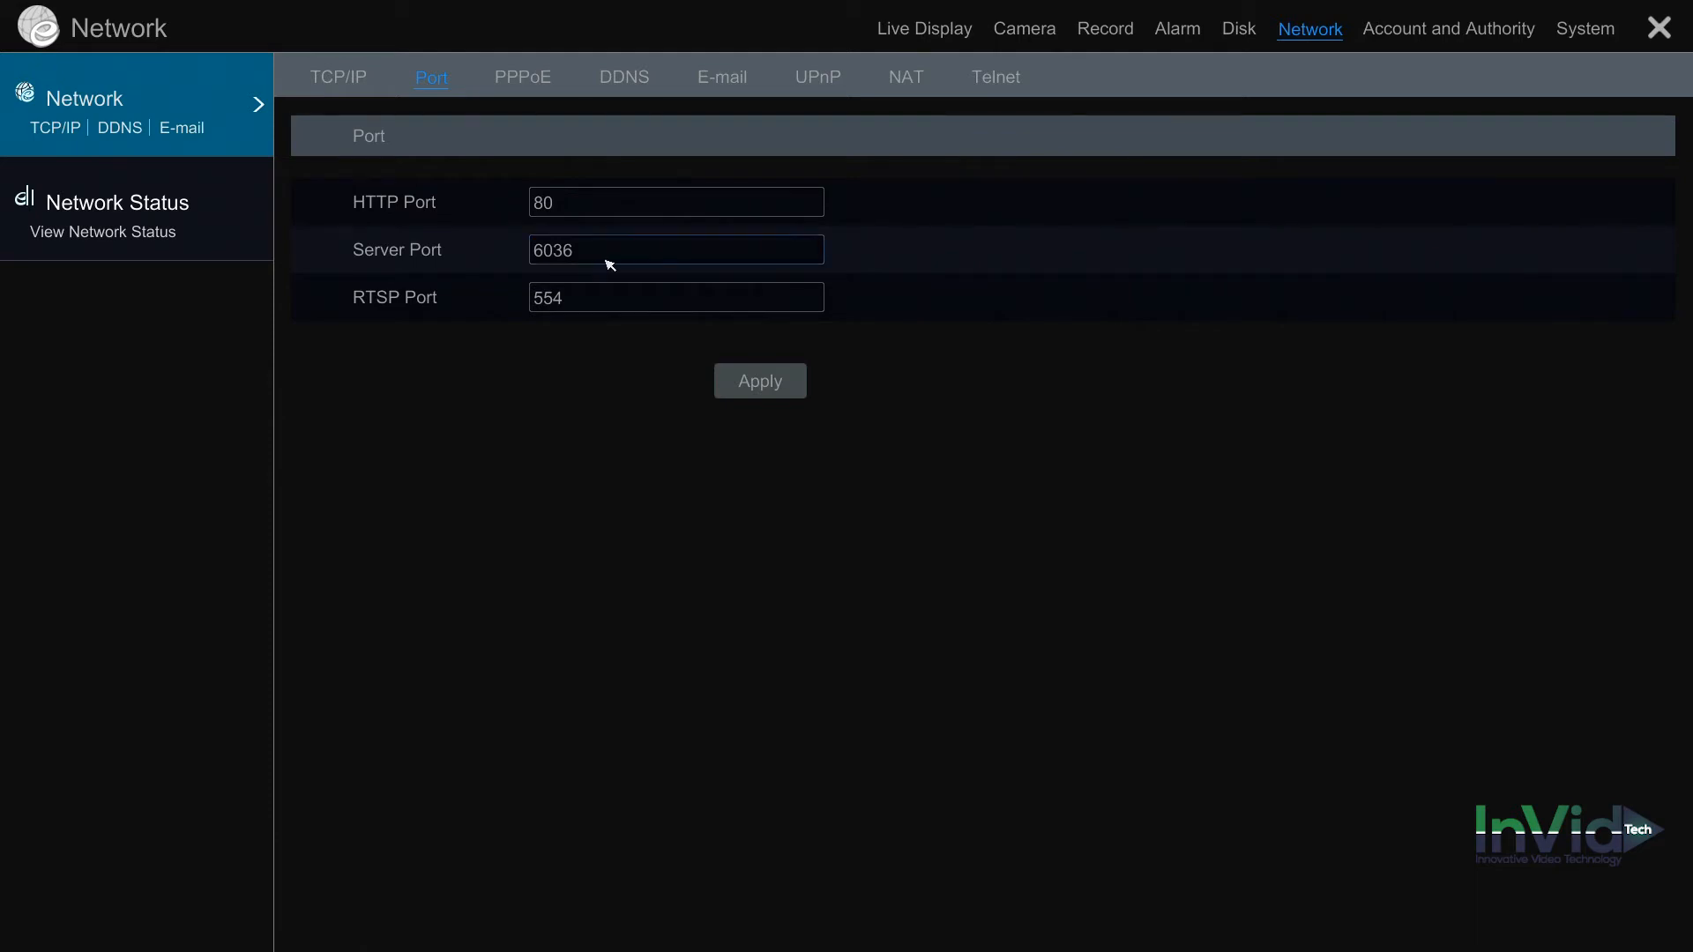
{"action": "left_click", "coordinate": [565, 211]}
Step: Change the HTTP port from 80 to 9000 and apply the port settings
{"action": "left_click", "coordinate": [645, 207]}
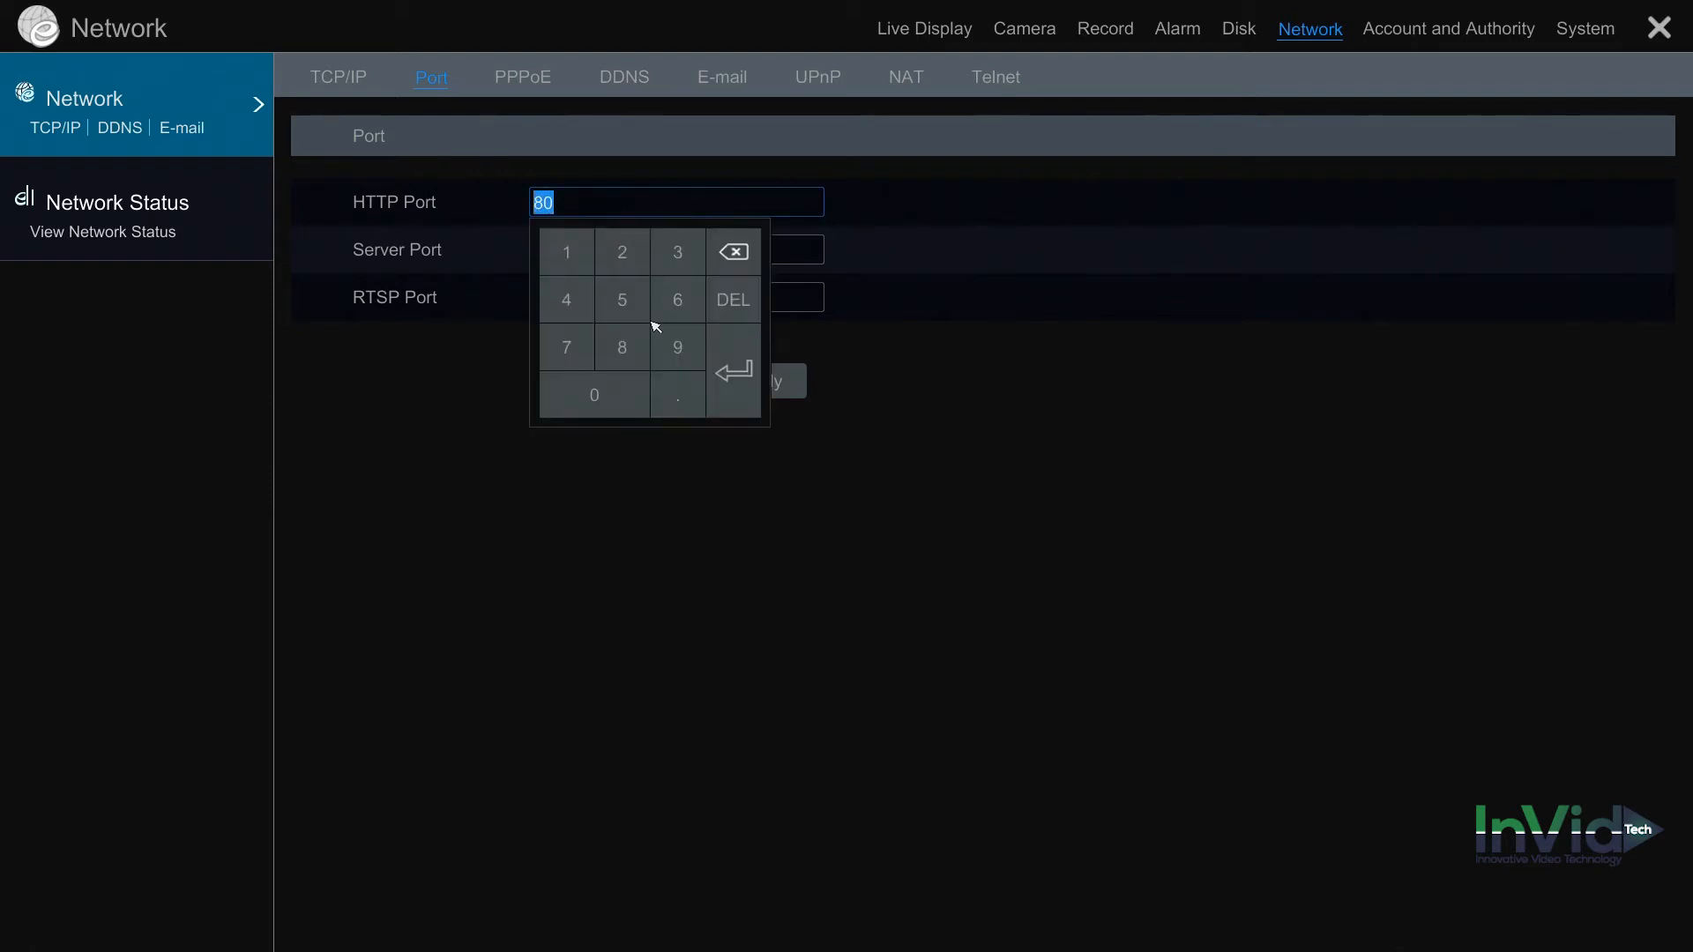
{"action": "left_click", "coordinate": [674, 360]}
{"action": "left_click", "coordinate": [603, 401]}
{"action": "left_click", "coordinate": [719, 398]}
{"action": "left_click", "coordinate": [752, 383]}
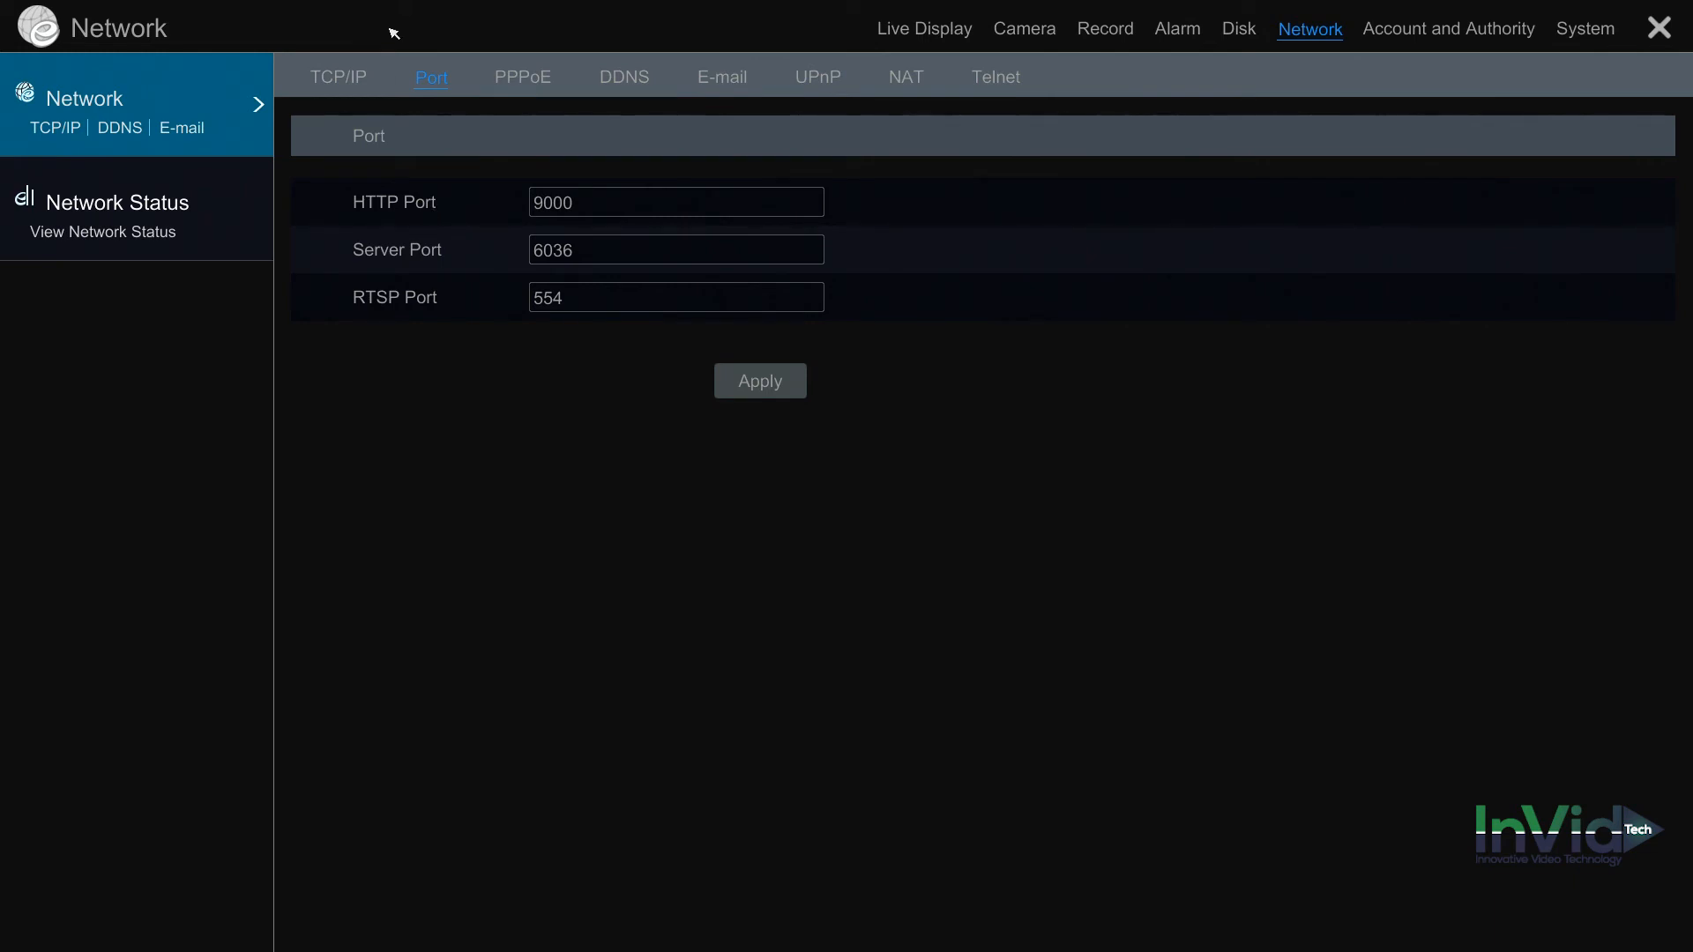
{"action": "left_click", "coordinate": [623, 80]}
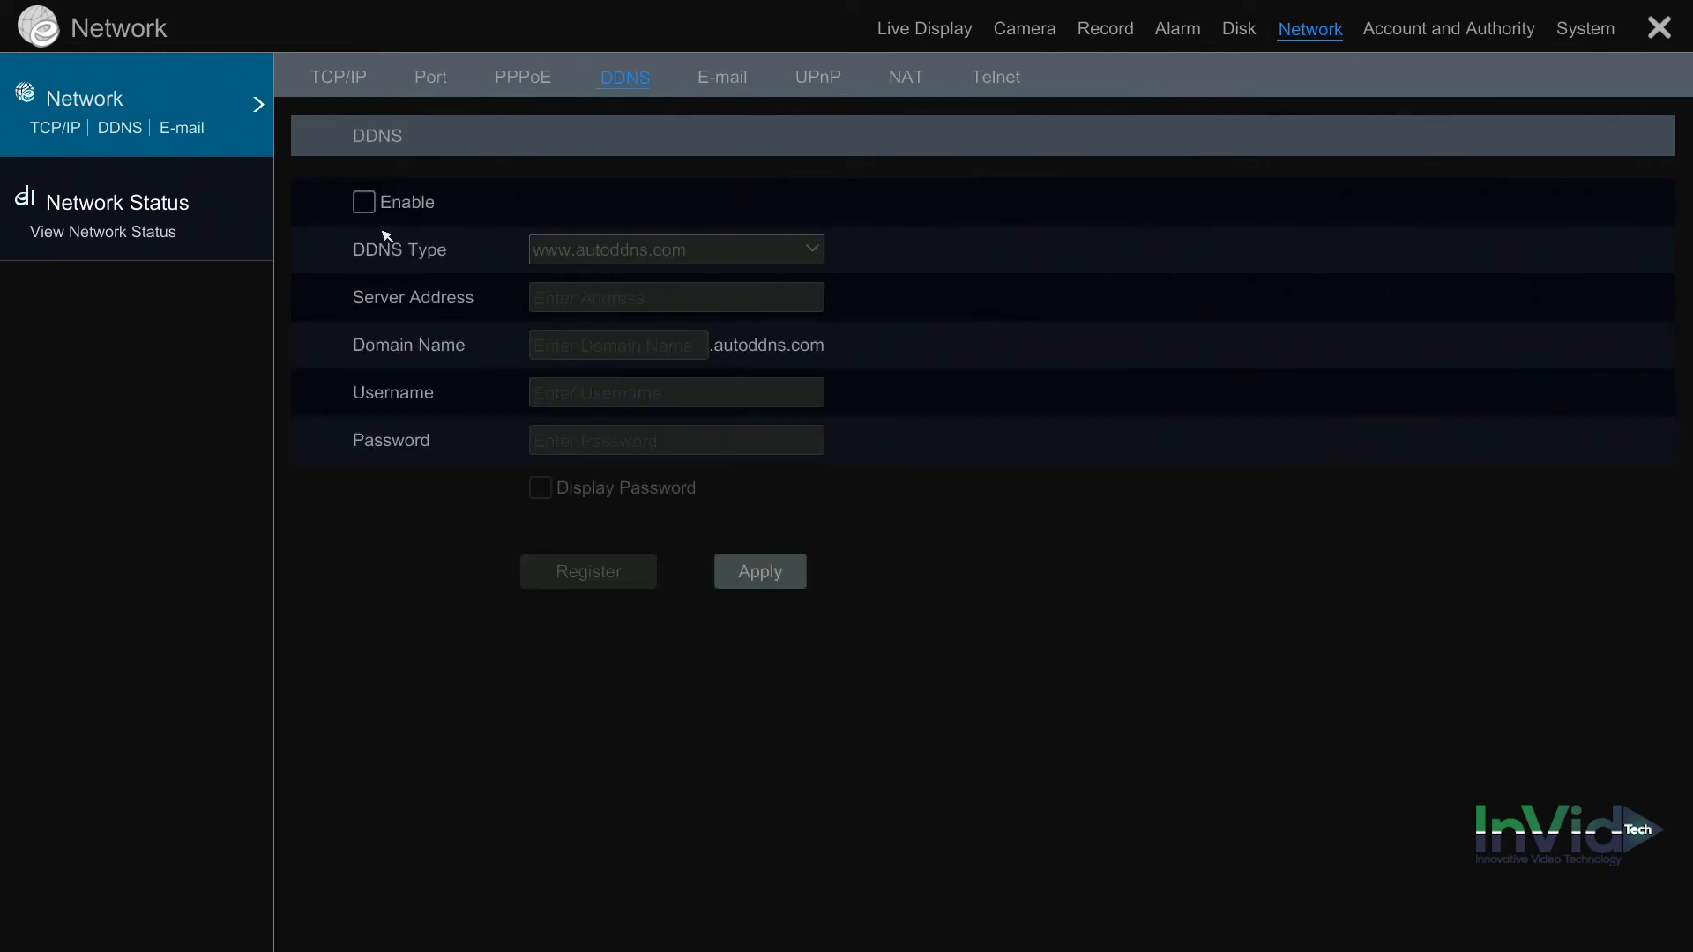
{"action": "left_click", "coordinate": [365, 203]}
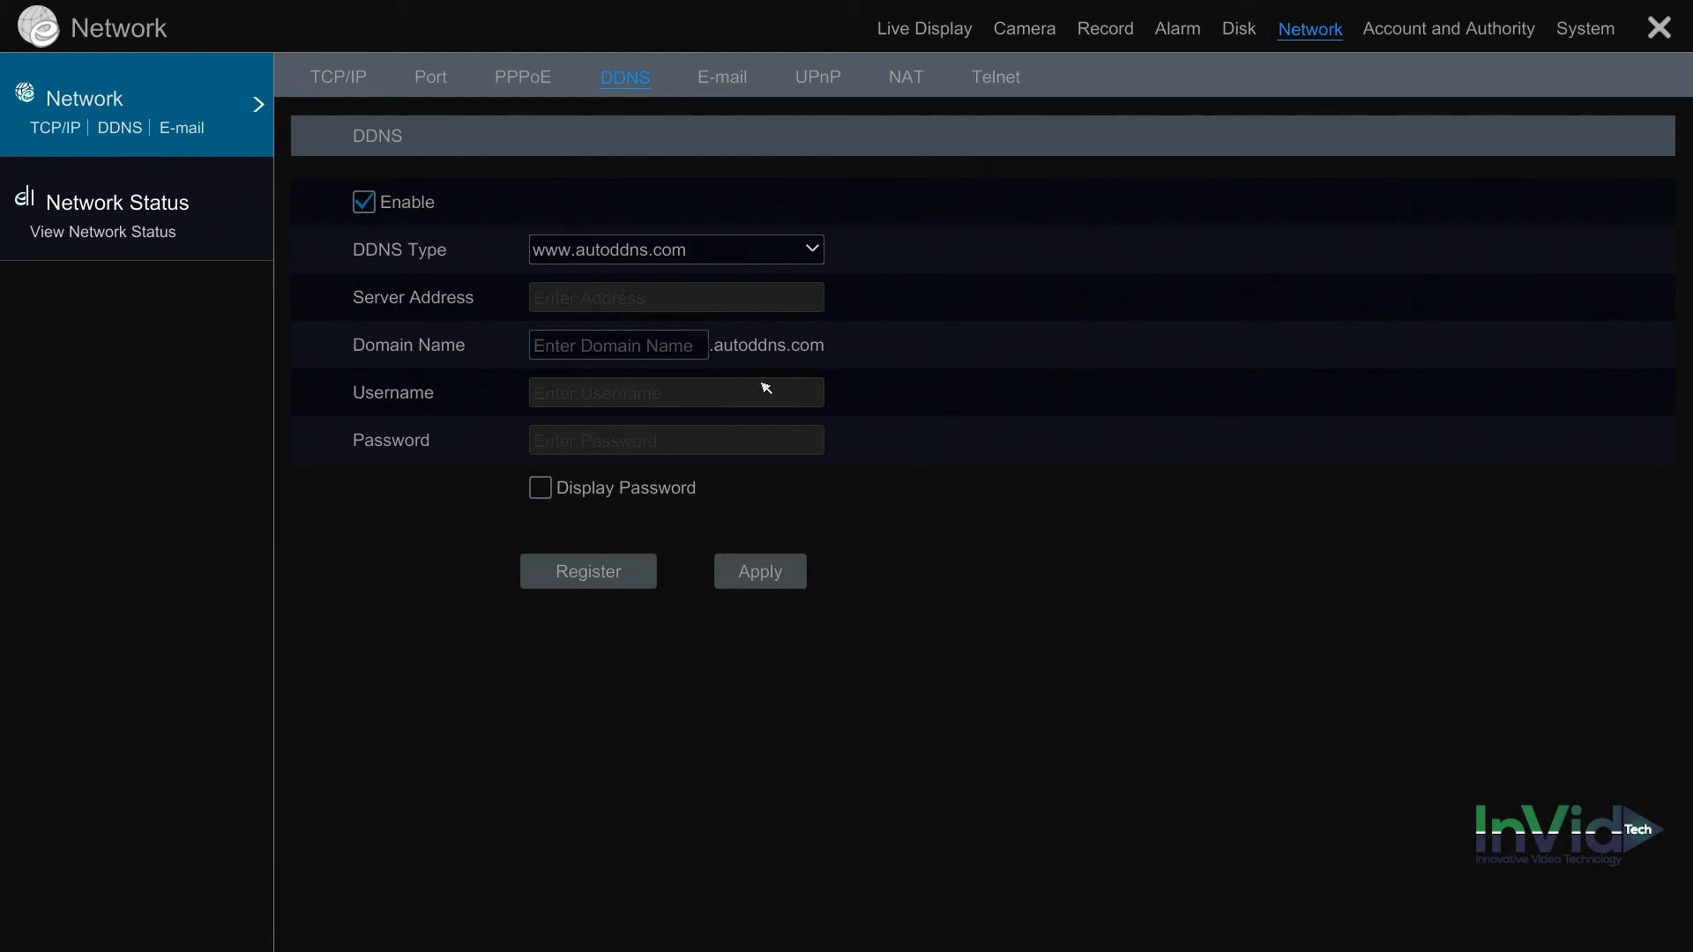
{"action": "left_click", "coordinate": [613, 357]}
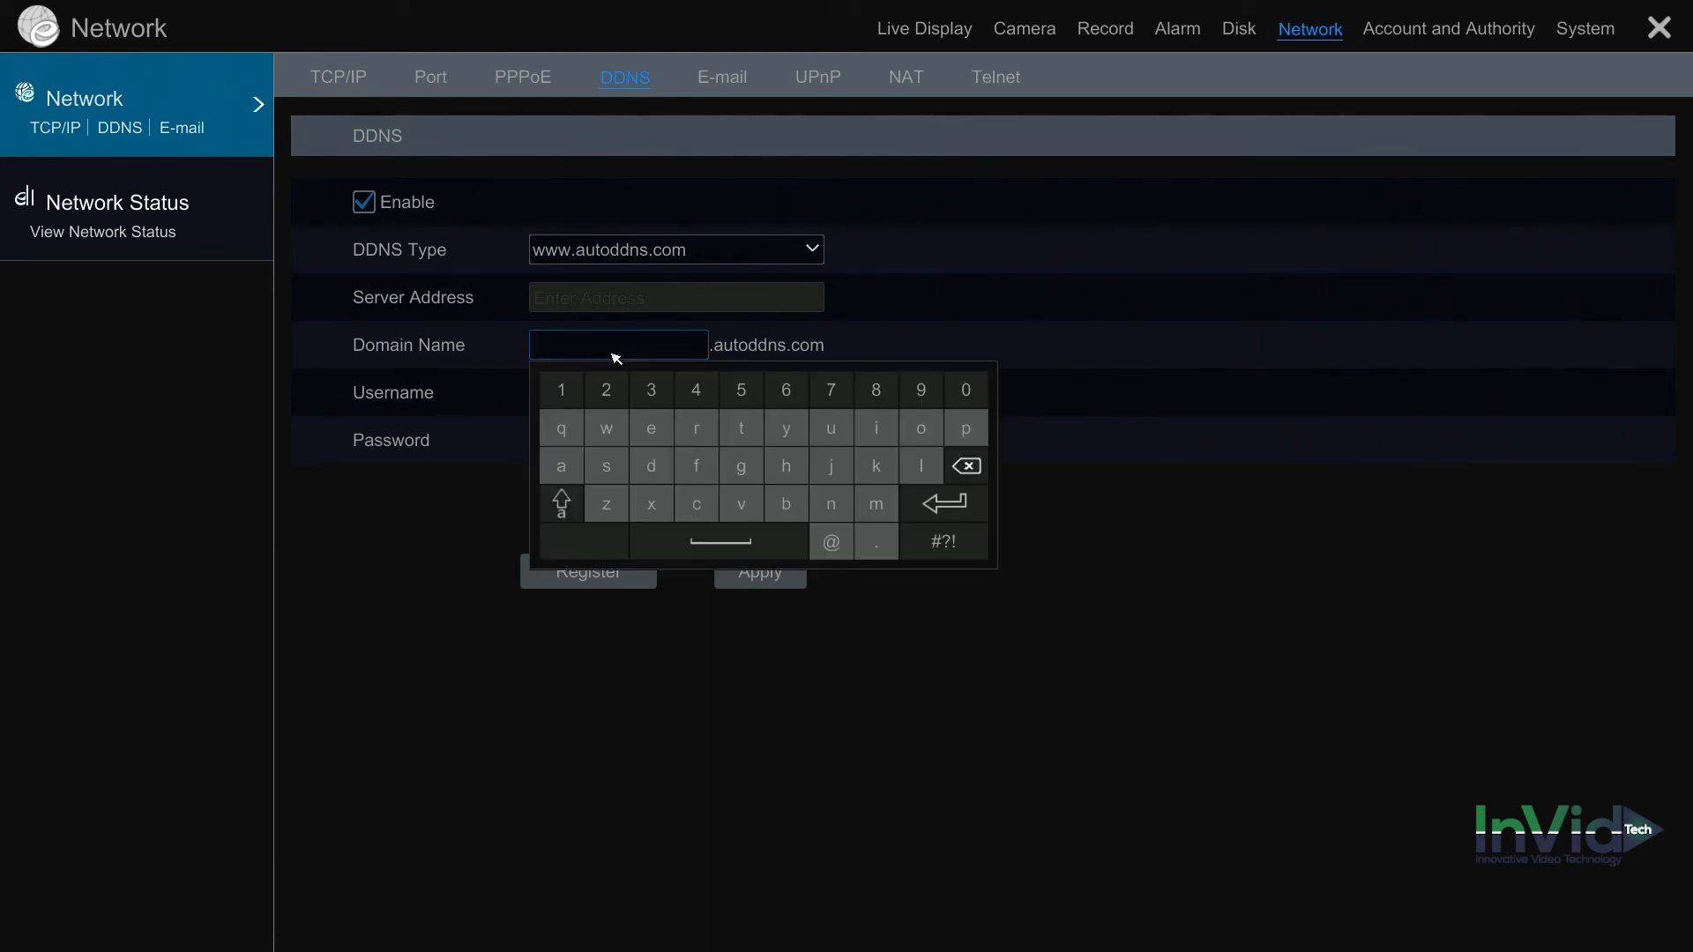
Step: Enter eejdvr19 as the DDNS domain name and apply the DDNS settings
{"action": "double_click", "coordinate": [661, 438]}
{"action": "left_click", "coordinate": [829, 469]}
{"action": "left_click", "coordinate": [660, 469]}
{"action": "left_click", "coordinate": [750, 521]}
{"action": "left_click", "coordinate": [694, 434]}
{"action": "left_click", "coordinate": [561, 395]}
{"action": "left_click", "coordinate": [923, 394]}
{"action": "left_click", "coordinate": [938, 519]}
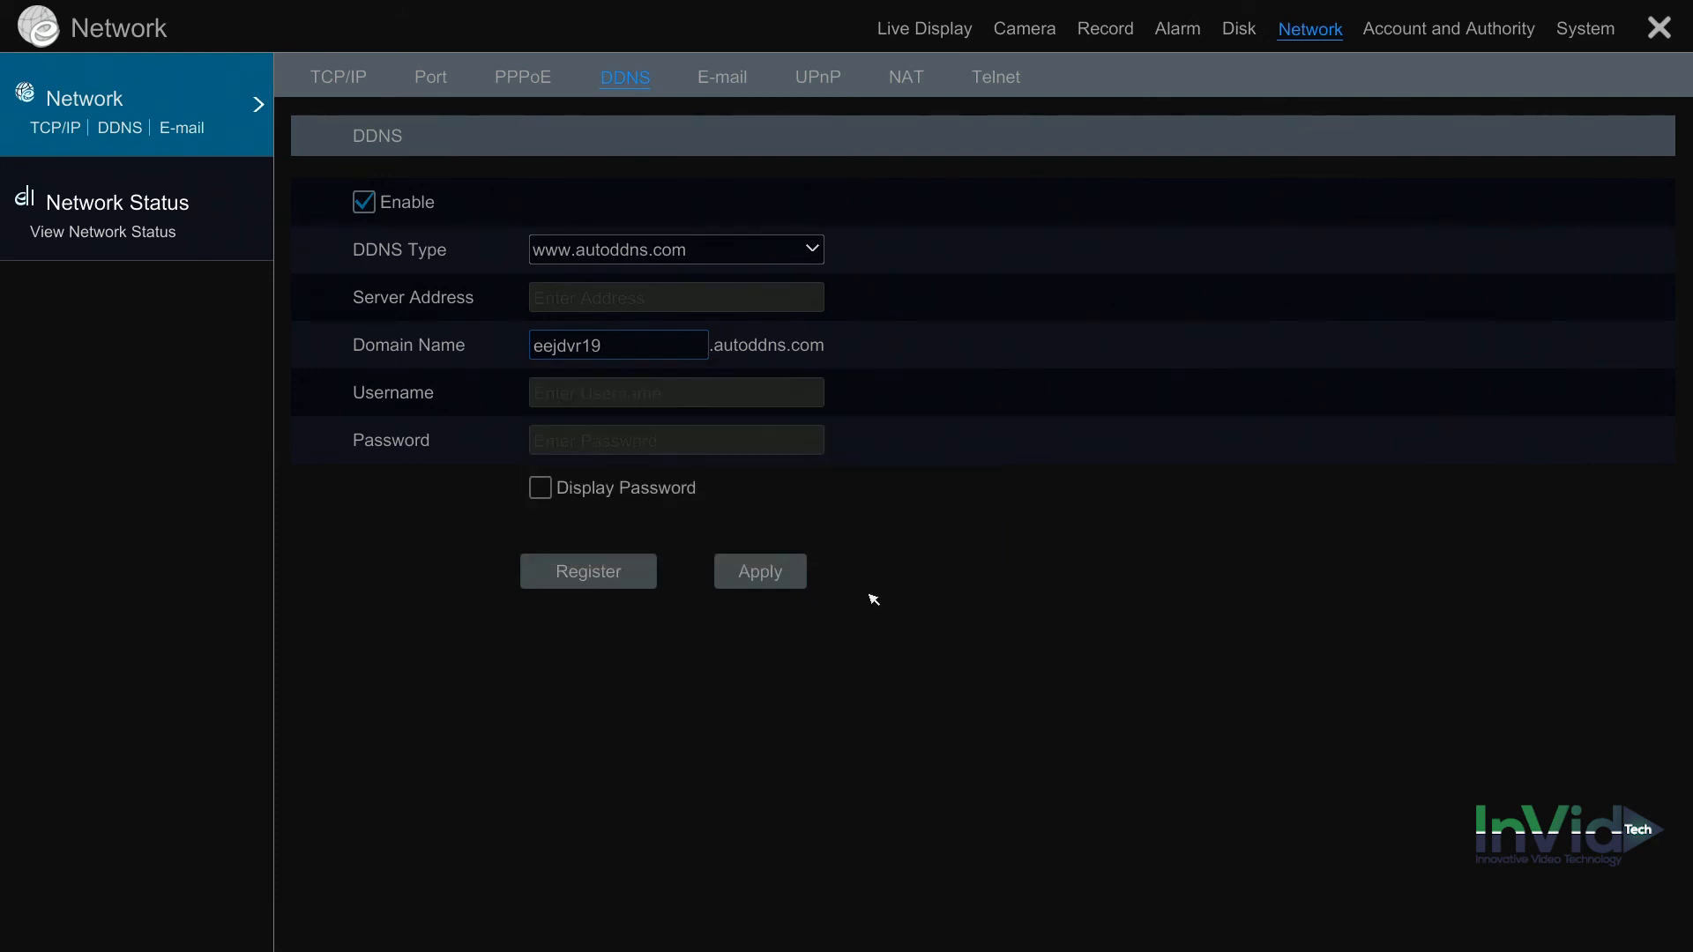
{"action": "left_click", "coordinate": [756, 573]}
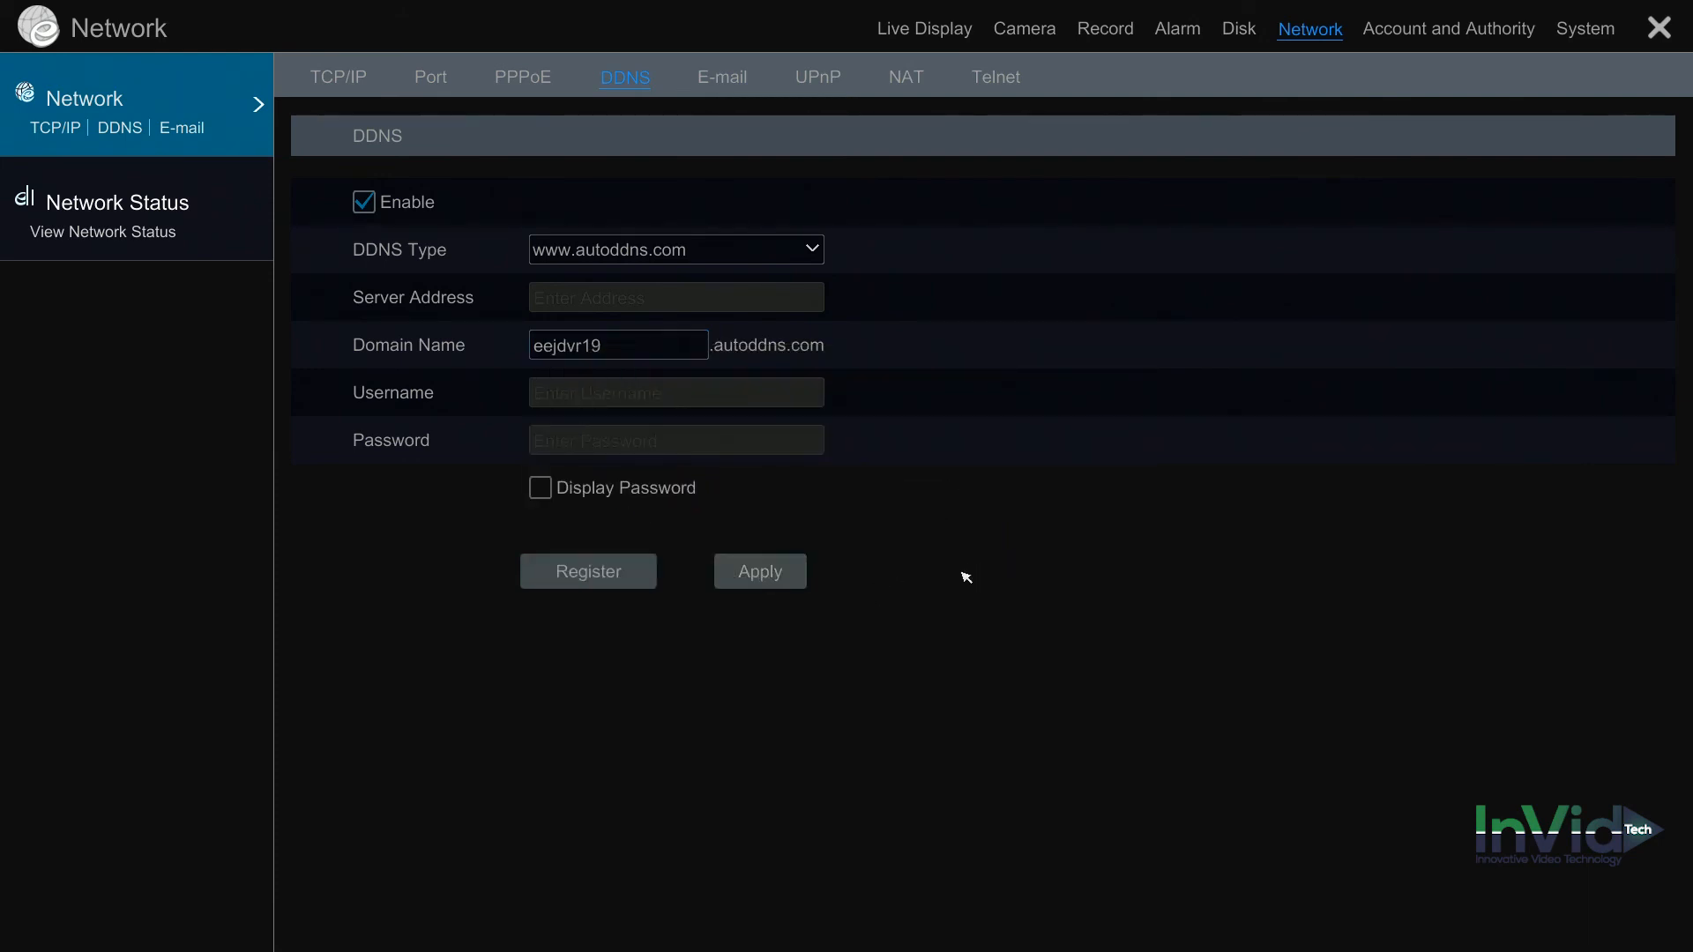